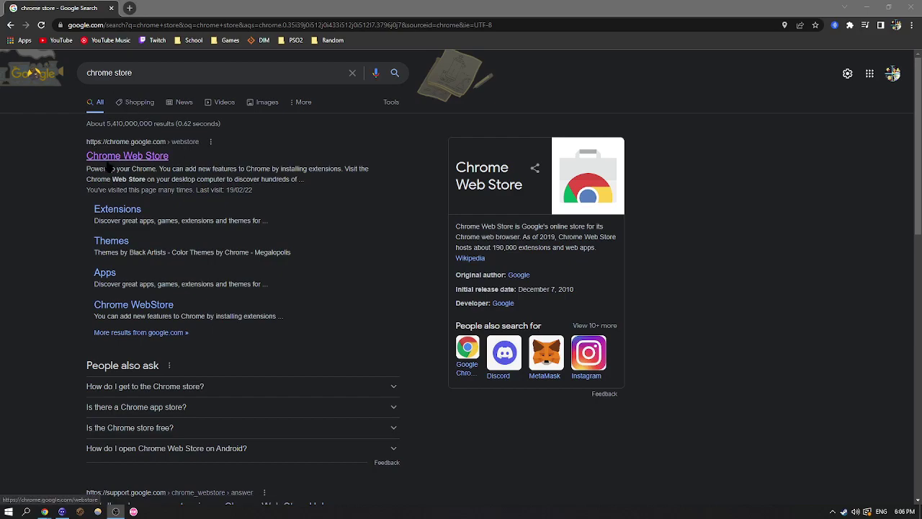
Step: Search the Chrome Web Store for 'ublock origin' to reach the uBlock Origin listing
left_click(132, 156)
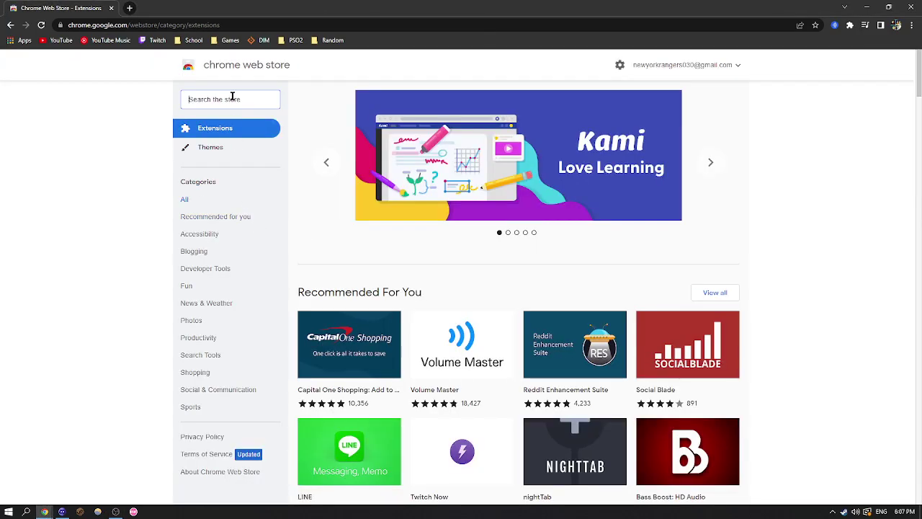
type("ublock")
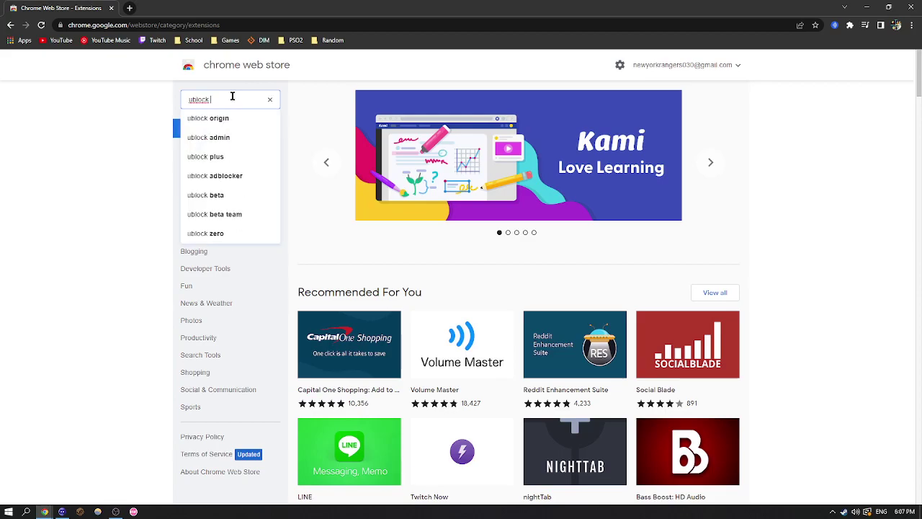
type(" origin")
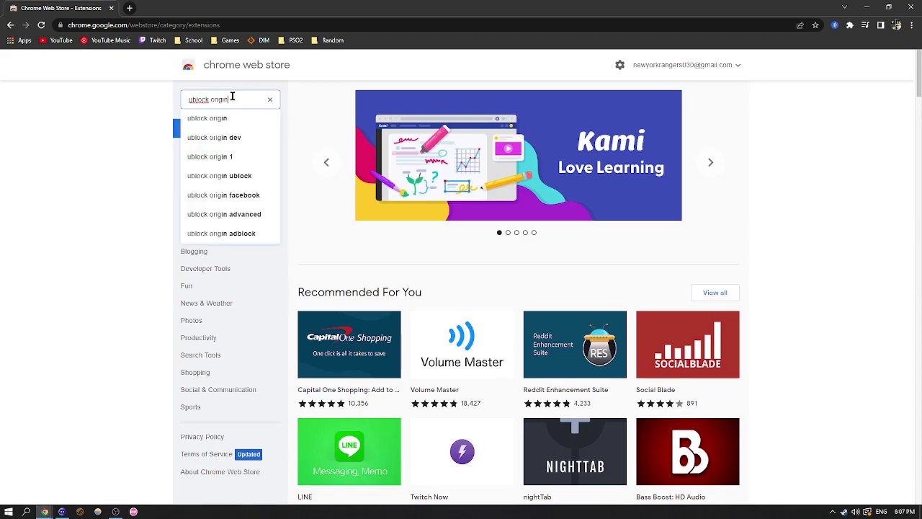
left_click(227, 119)
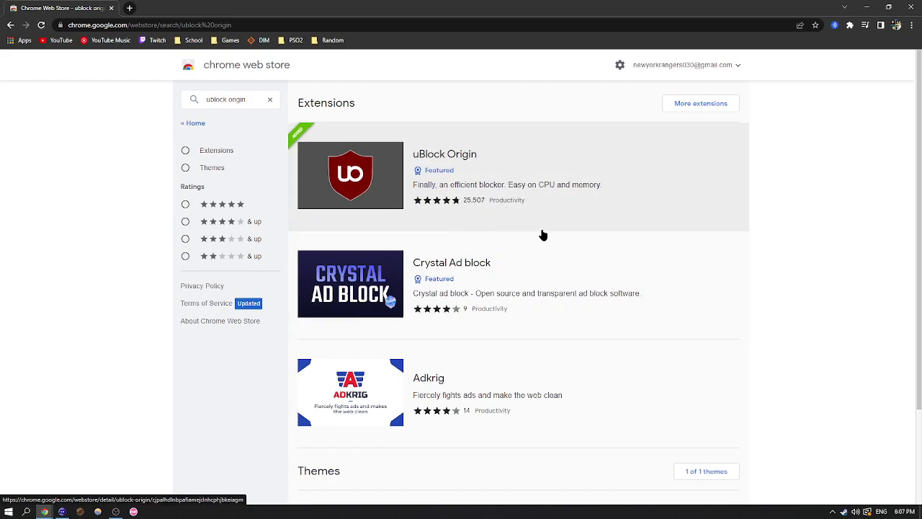
scroll(534, 234, "down", 1)
scroll(504, 238, "up", 1)
Step: Open the uBlock Origin store page and show its popup panel from the Extensions menu
left_click(446, 155)
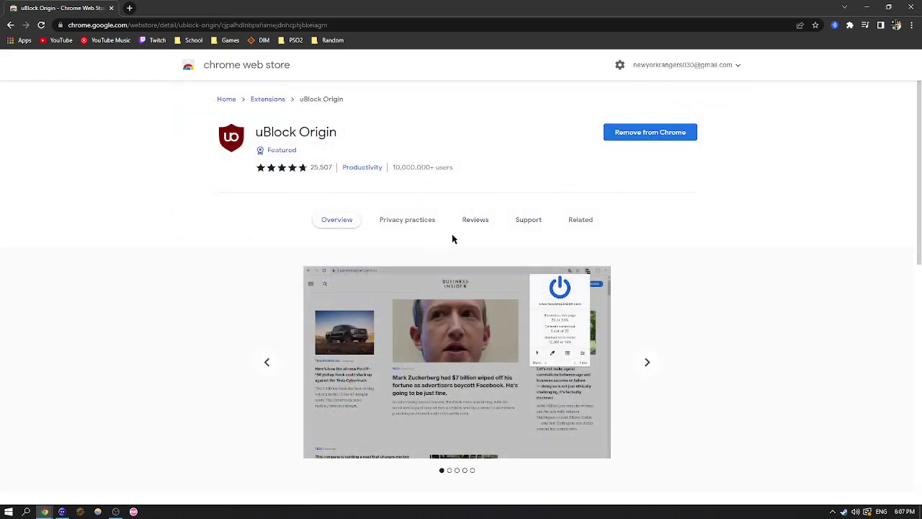
left_click(849, 25)
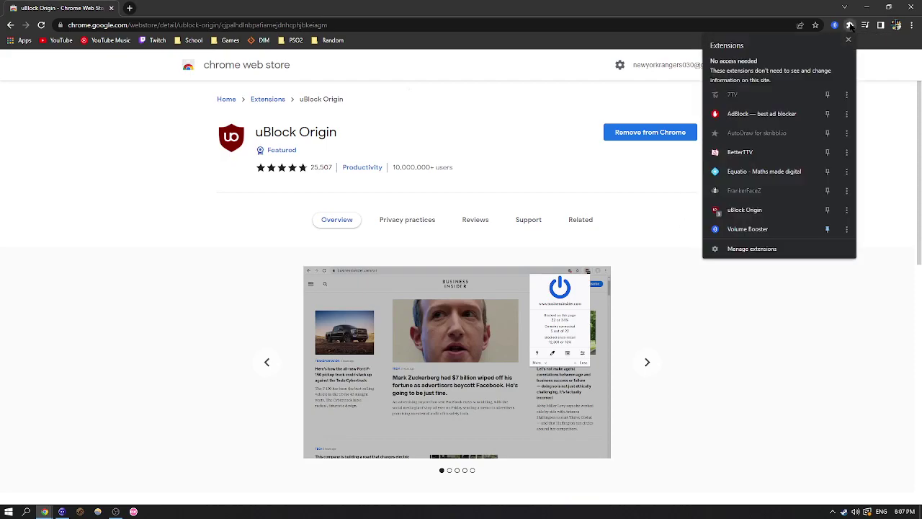
left_click(765, 214)
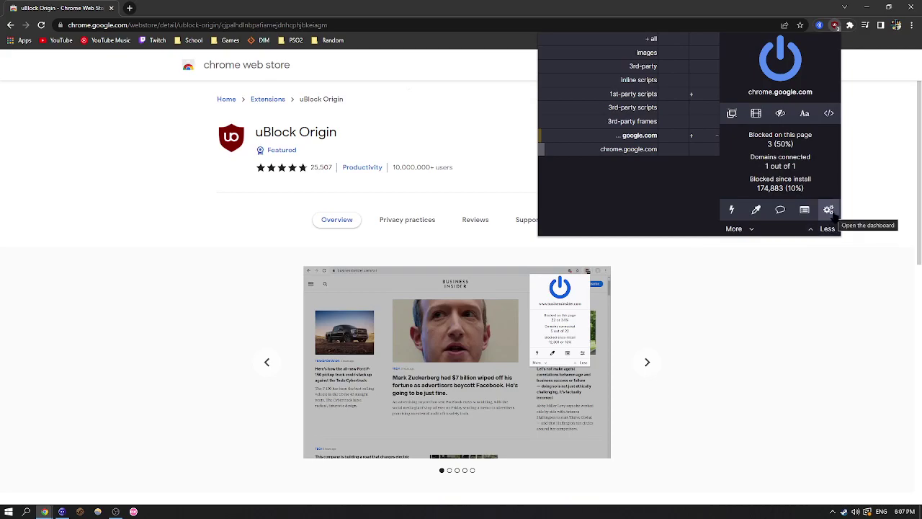
Step: Enter twitch.tv##+js(twitch-videoad) in the dashboard's My filters editor
left_click(829, 209)
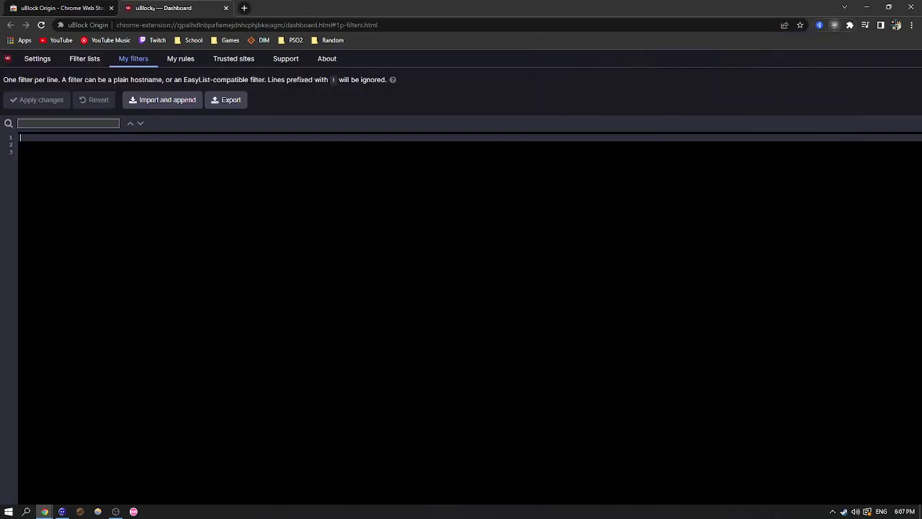
left_click(40, 59)
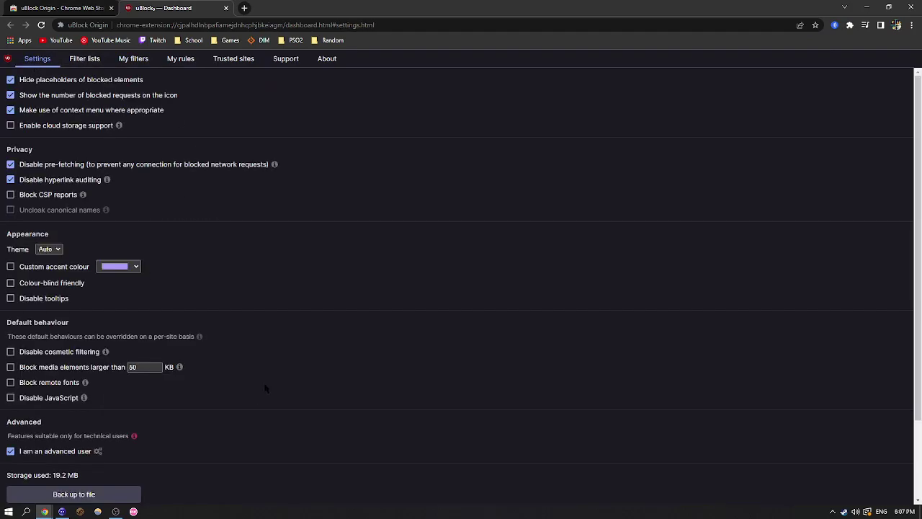
left_click(134, 60)
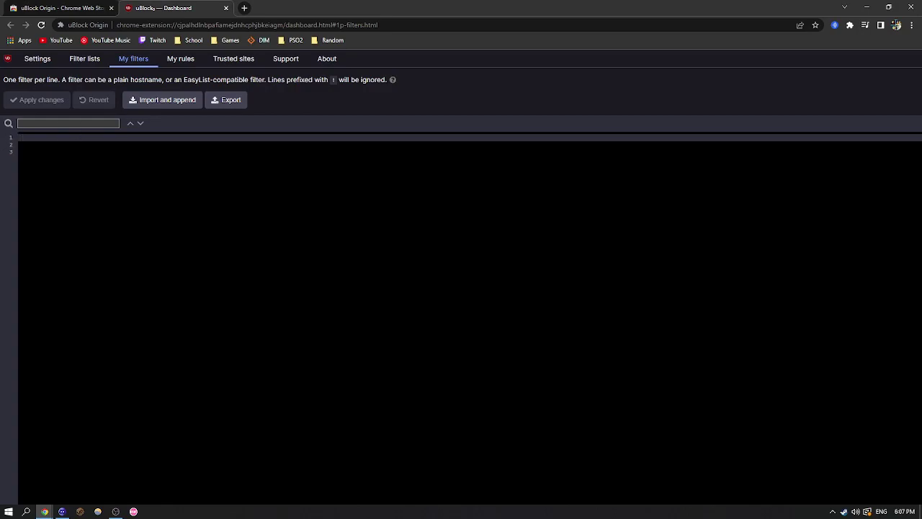
key("alt+Tab")
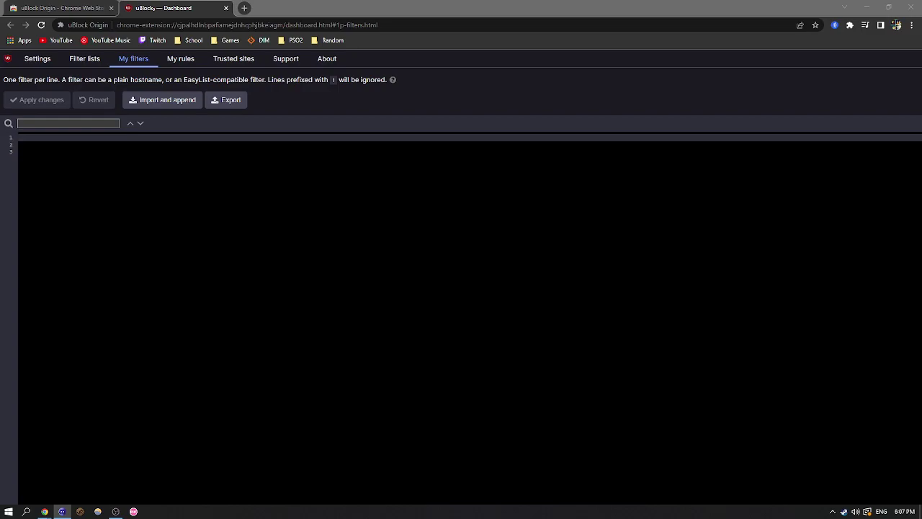
left_click(75, 138)
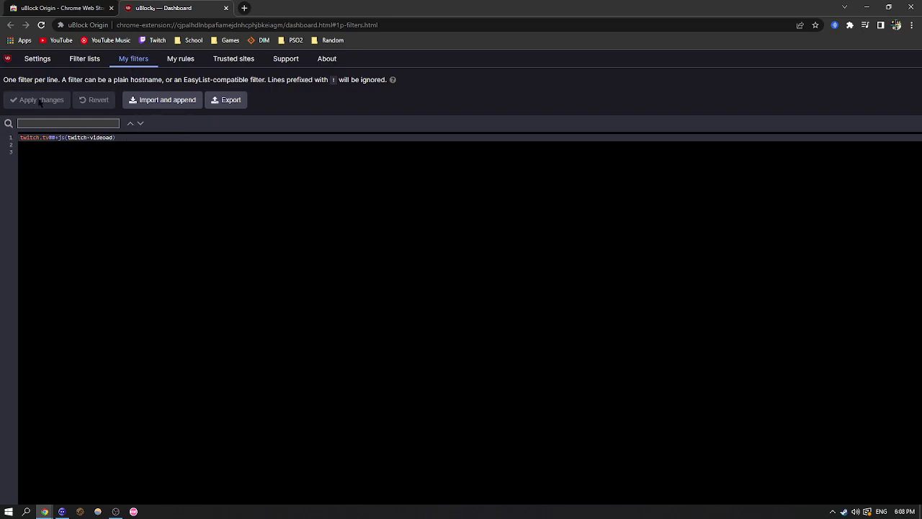
Step: Open the advanced settings via the gear beside 'I am an advanced user' in Settings
left_click(40, 59)
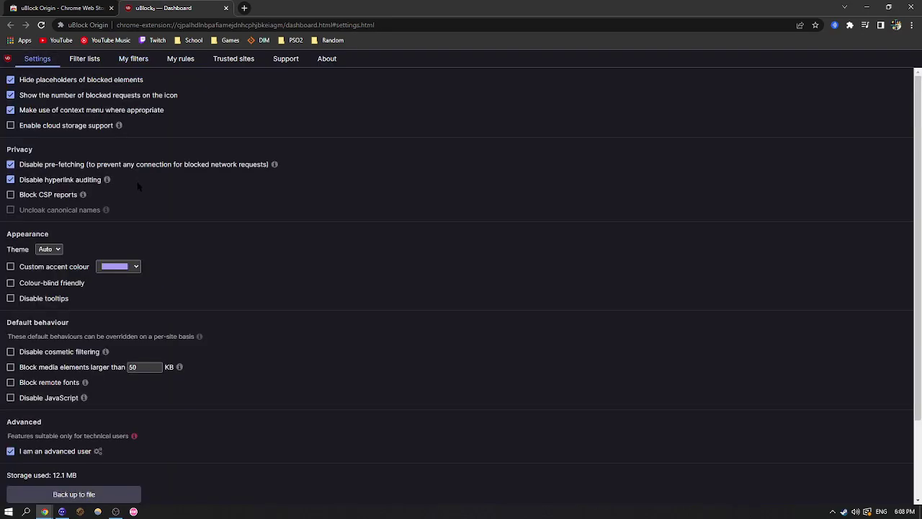
scroll(161, 214, "down", 3)
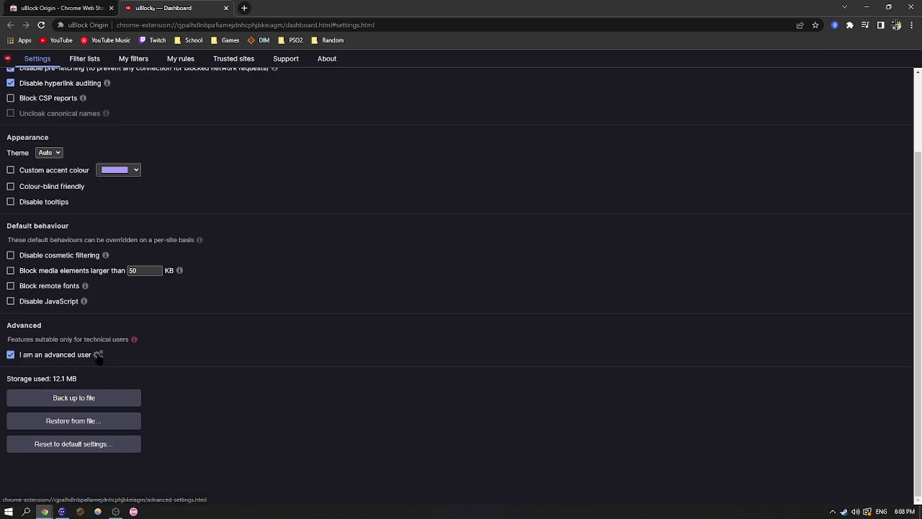
left_click(98, 356)
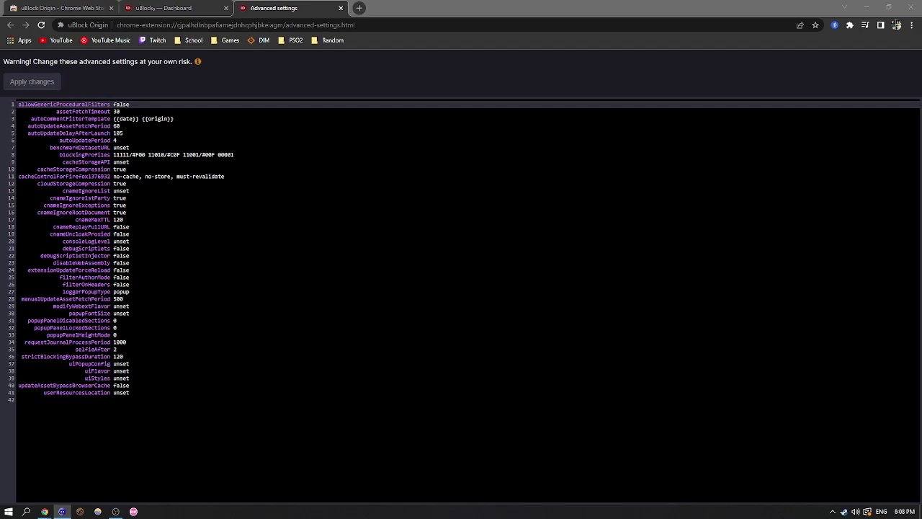
Step: Replace userResourcesLocation 'unset' with the notify-strip-ublock-origin.js GitHub URL and apply changes
left_click_drag(130, 393, 113, 393)
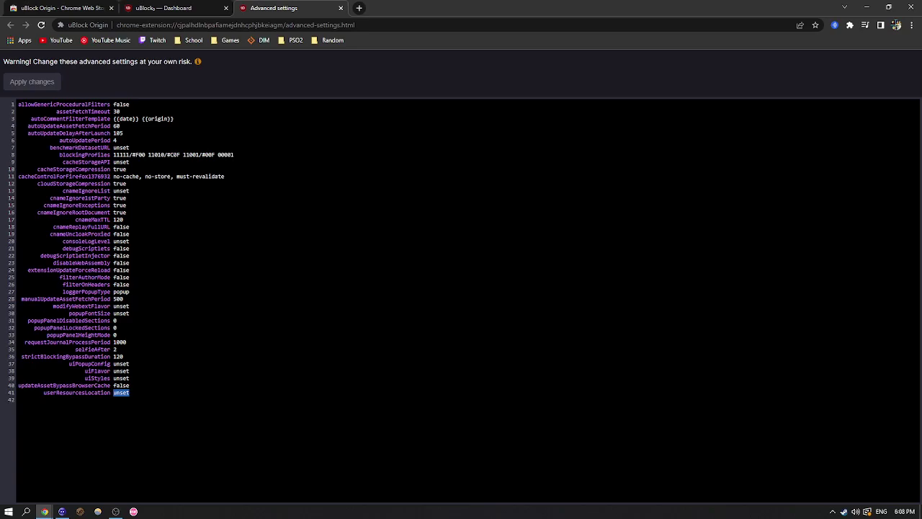
key("BackSpace")
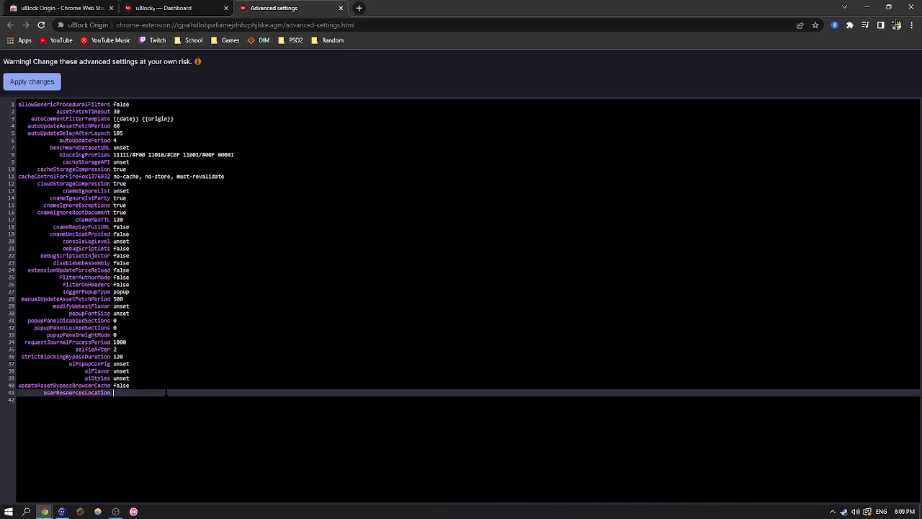
type("https://github.com/pixeltris/TwitchAdSolutions/raw/master/notify-strip/notify-strip-ublock-origin.js")
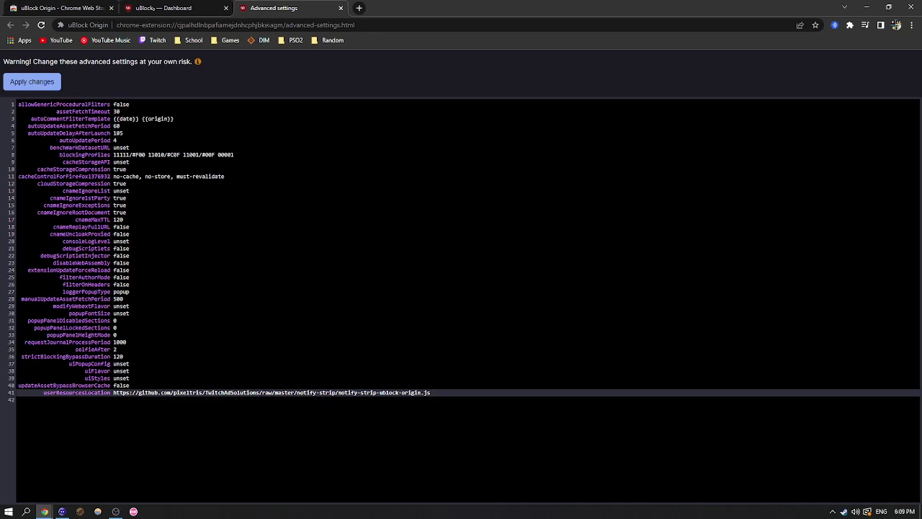
left_click(179, 385)
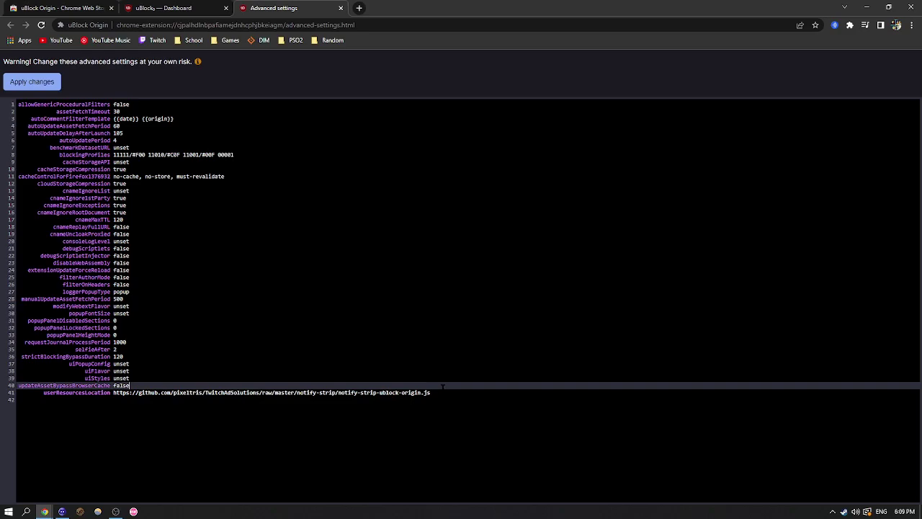
left_click(139, 393)
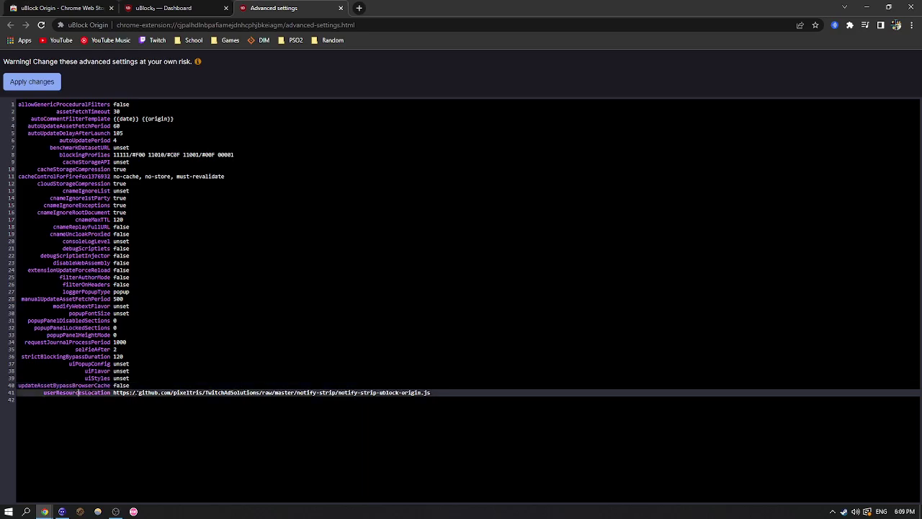
left_click(42, 83)
left_click(42, 82)
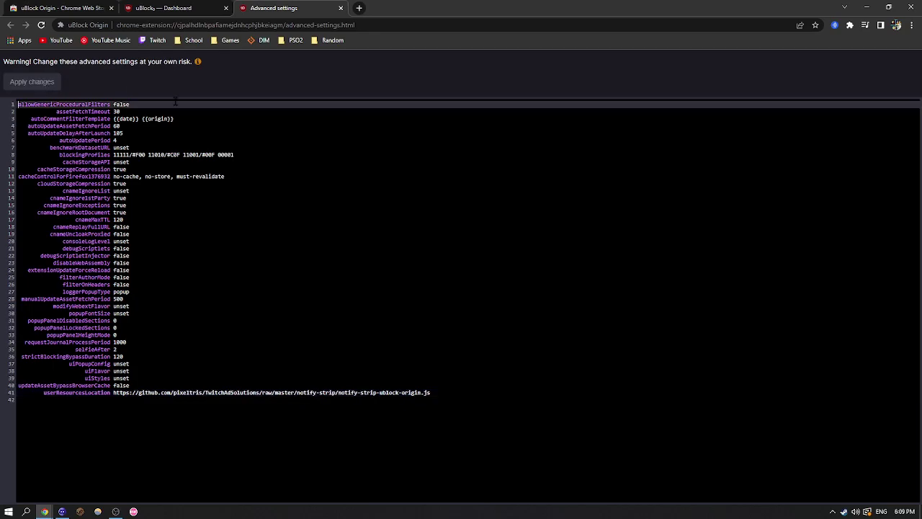
Step: Close the Advanced settings and Dashboard tabs and open Twitch in a new tab
left_click(341, 8)
left_click(226, 8)
middle_click(157, 39)
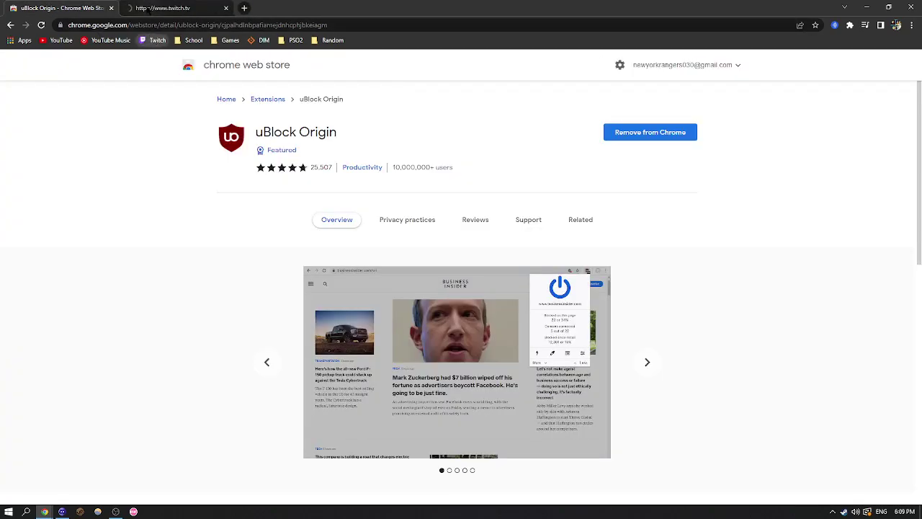
left_click(149, 9)
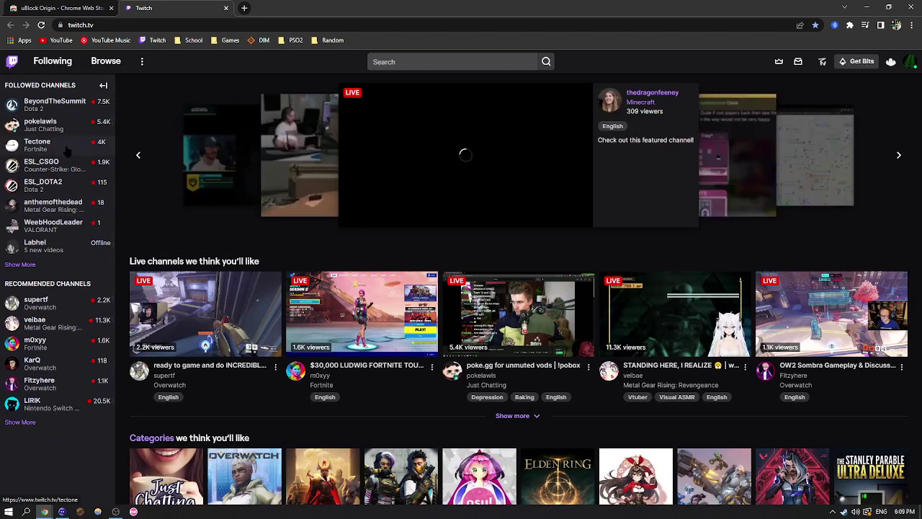
Step: Open the BeyondTheSummit channel from Followed Channels and watch its live Dota 2 stream
left_click(72, 112)
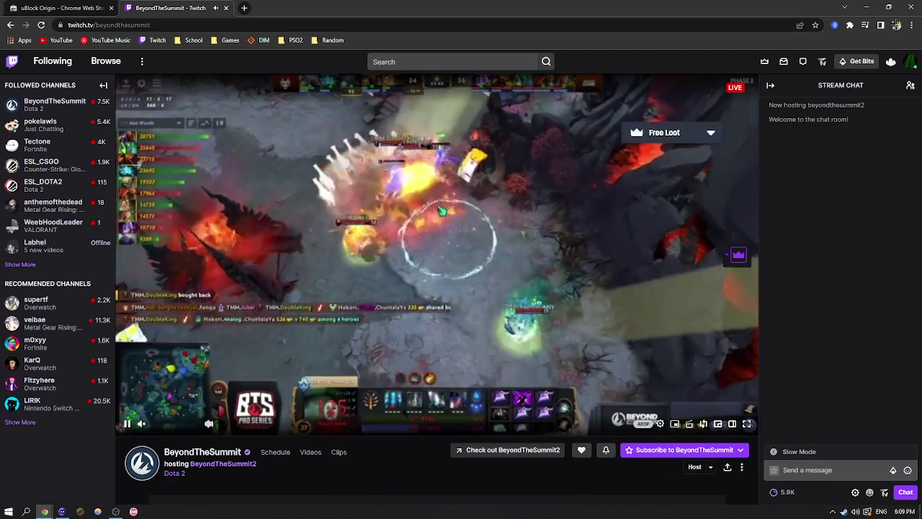
scroll(672, 405, "down", 1)
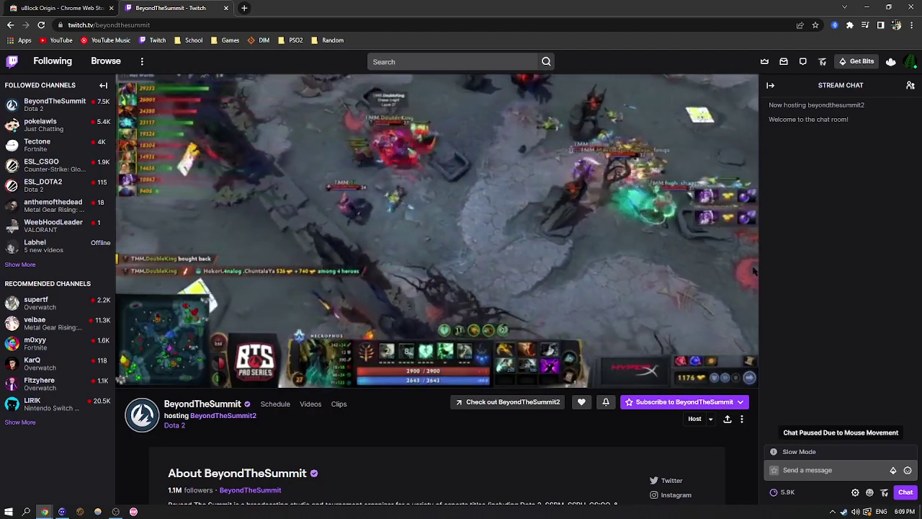
left_click(65, 7)
left_click(194, 7)
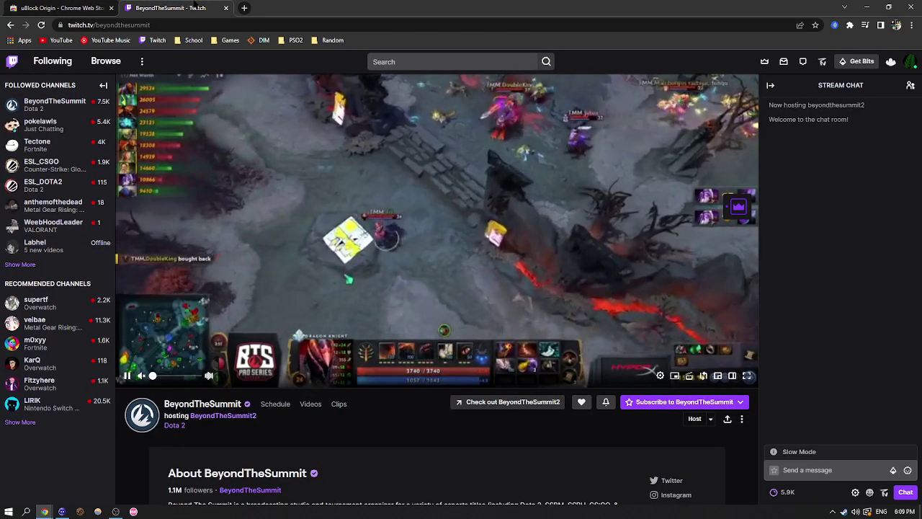